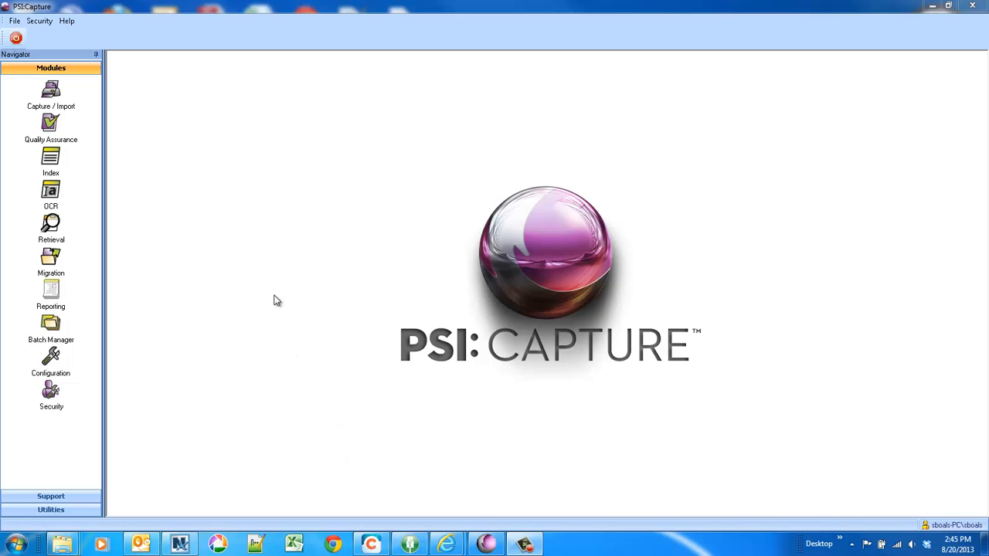
Open Capture/Import with the Exceptions to Fusion document type and choose the Exceptions capture profile
click(51, 96)
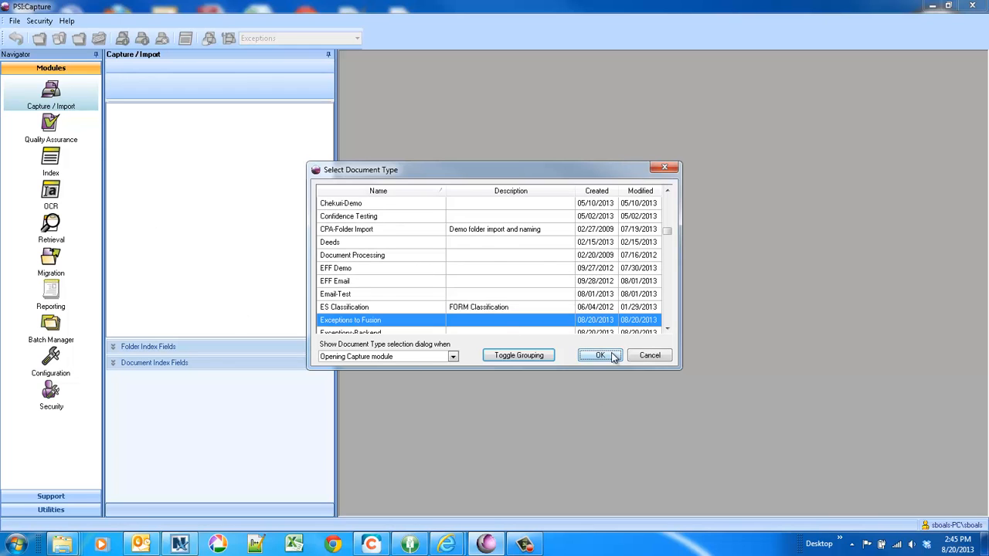
click(607, 357)
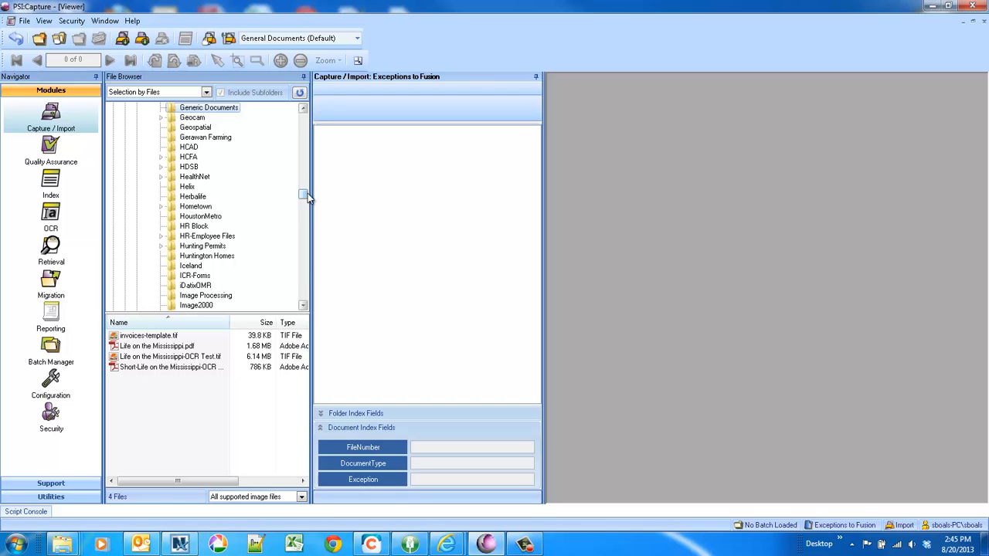
click(280, 40)
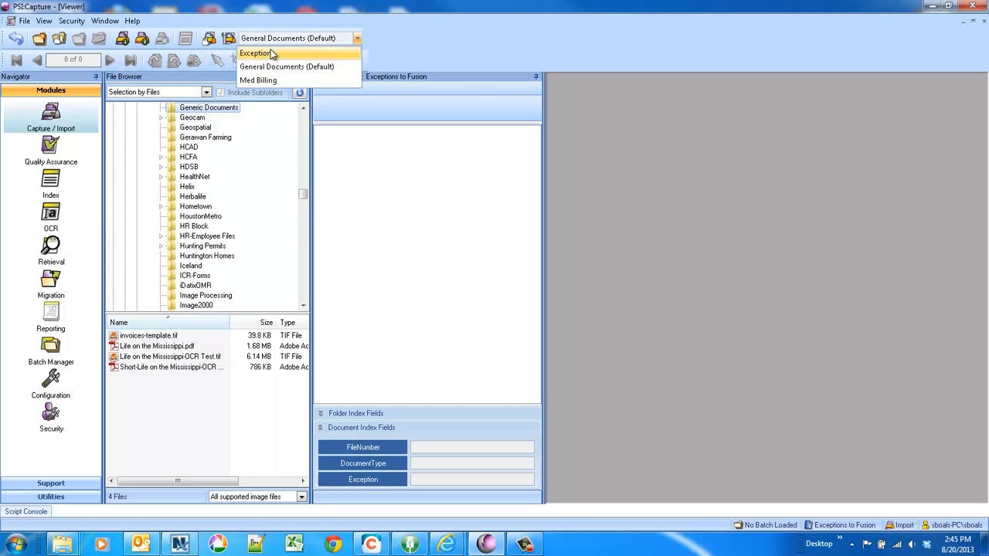
click(263, 49)
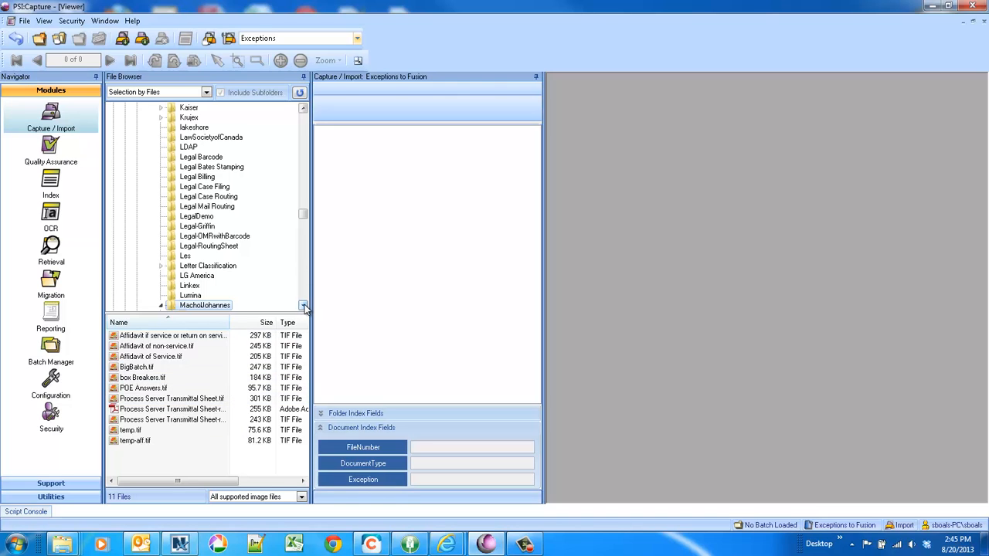
click(303, 306)
click(303, 306)
click(303, 306)
click(304, 306)
click(205, 287)
drag(170, 428, 126, 337)
click(121, 40)
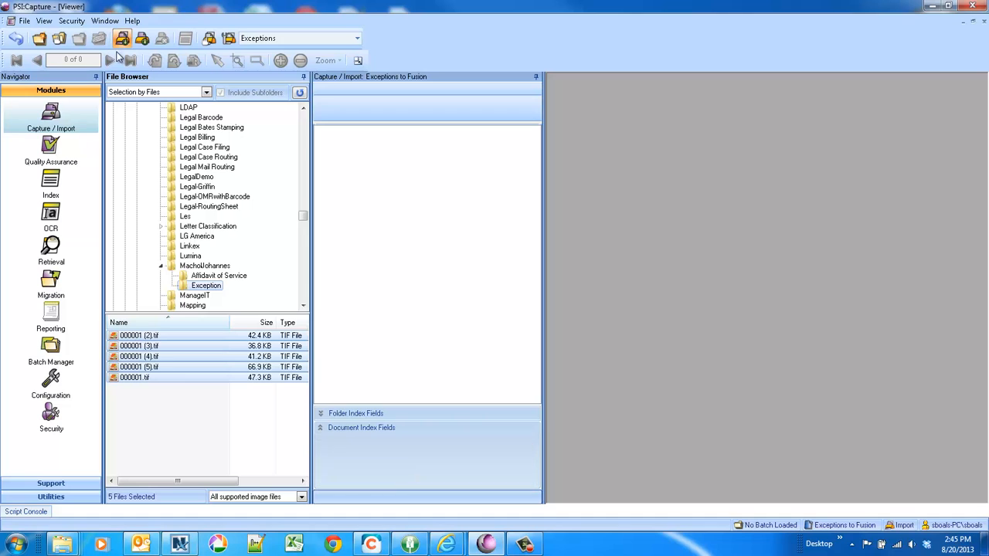
click(610, 404)
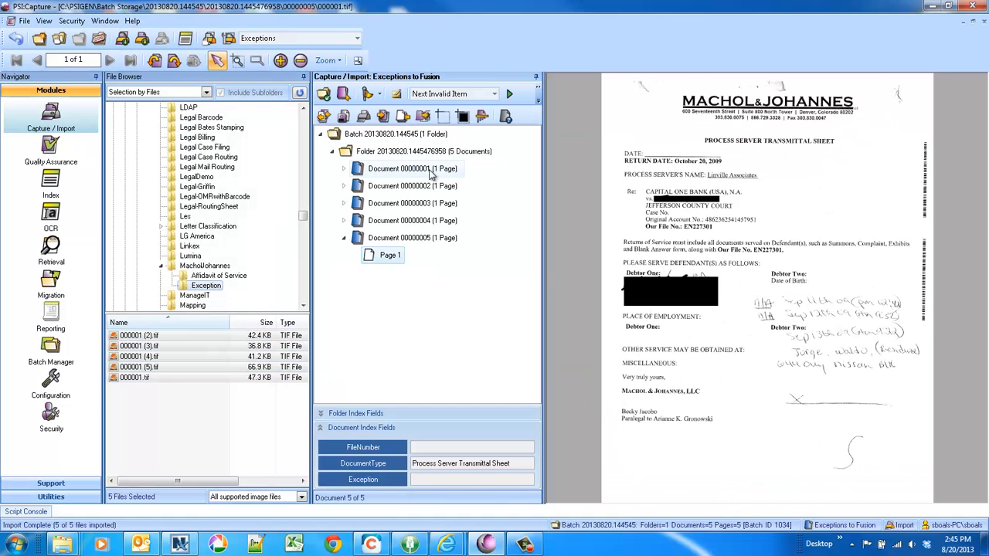
click(431, 172)
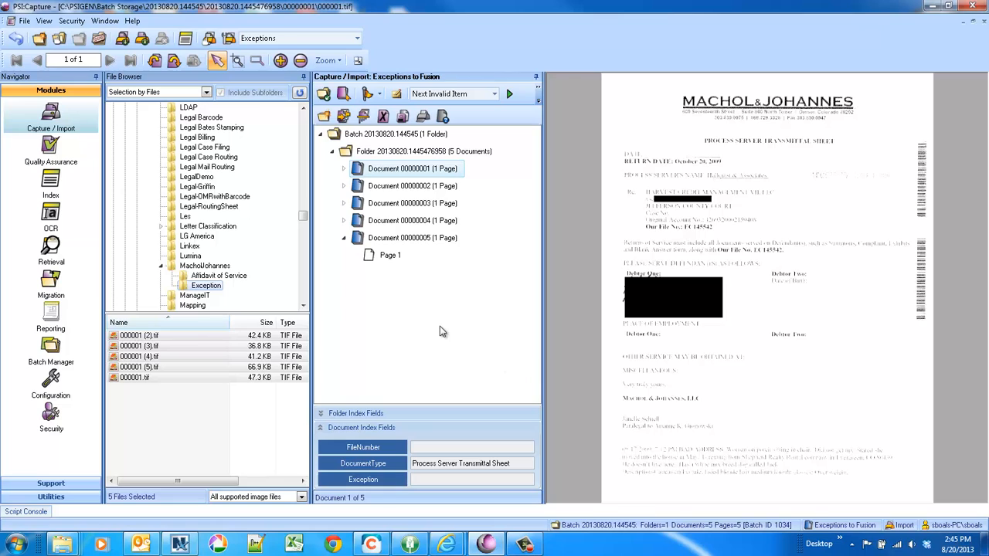
Close the batch and continue it to the next workflow step (Index)
click(99, 40)
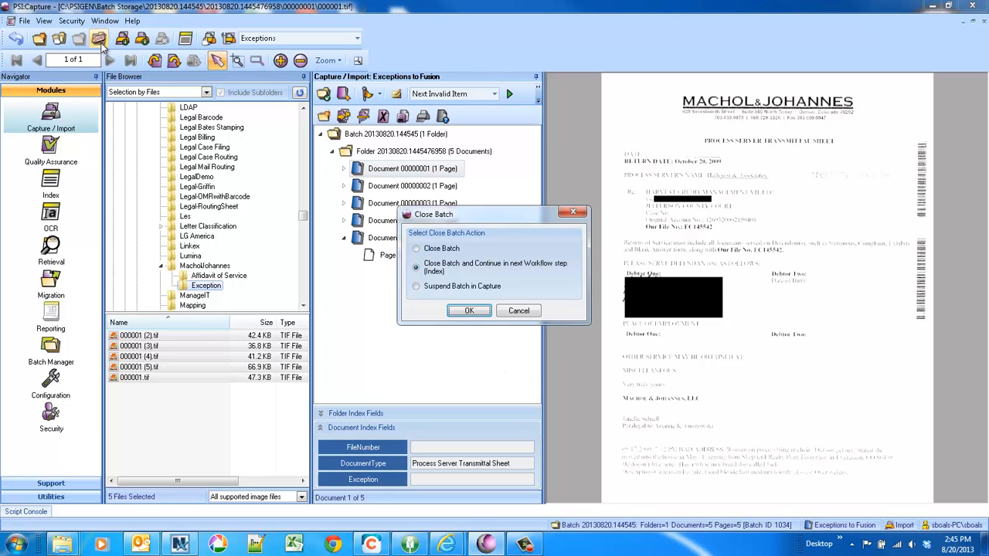
click(469, 311)
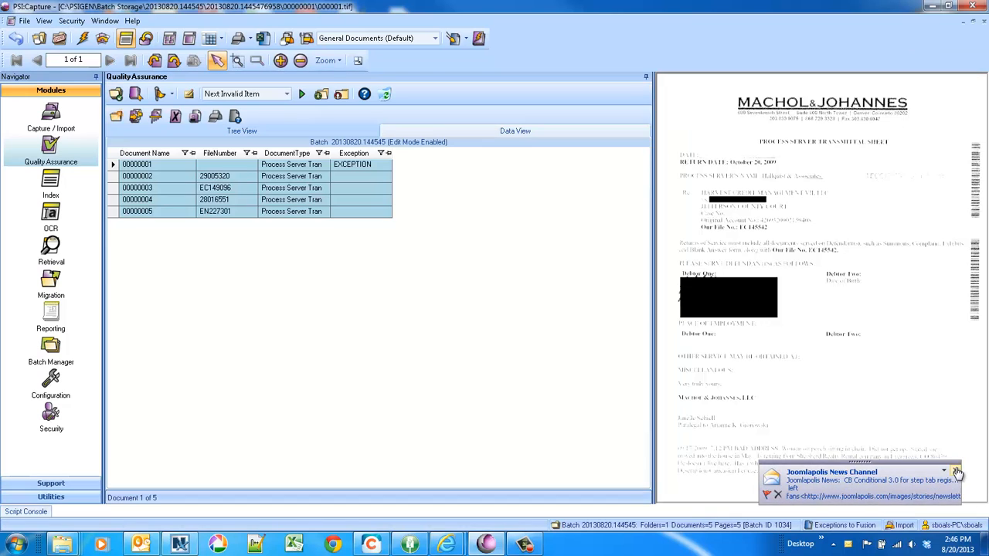
Dismiss the news notification and switch the Quality Assurance batch between tree view and data view
click(957, 472)
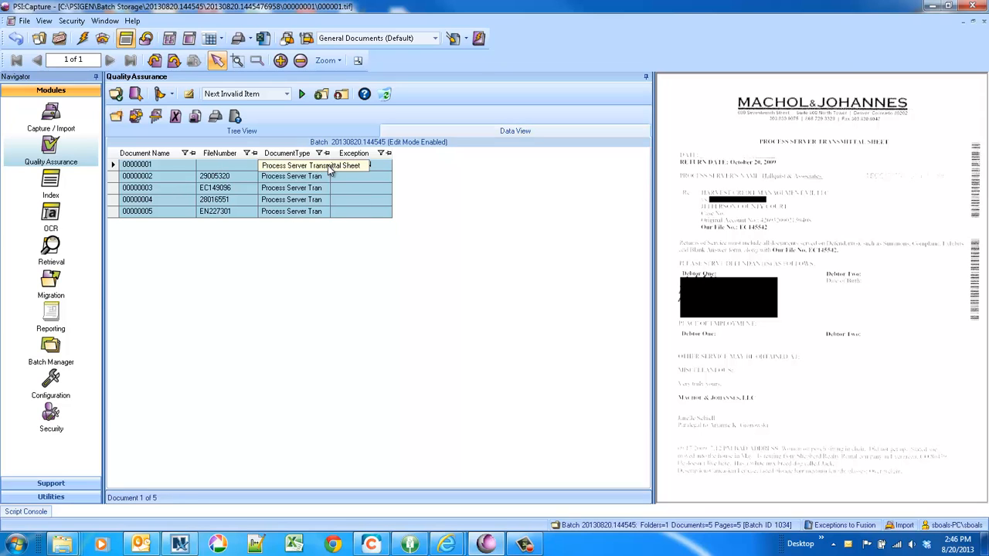
click(245, 131)
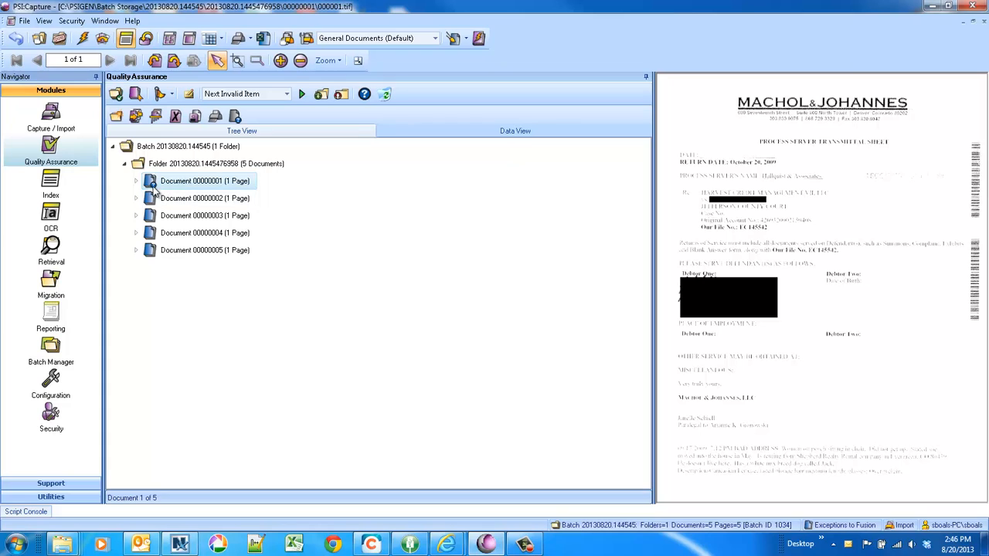
click(490, 133)
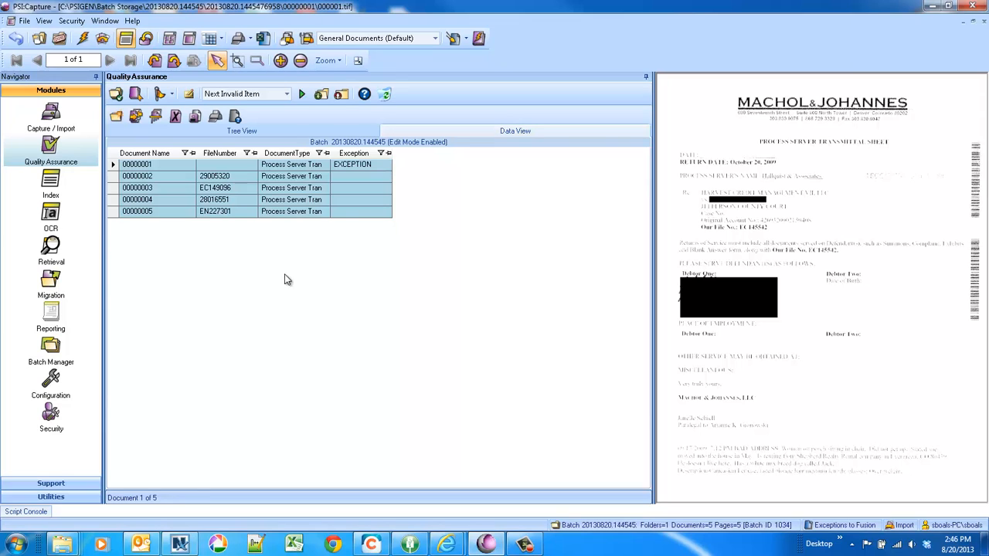
Close the batch and continue it to the next workflow step (OCR)
click(132, 120)
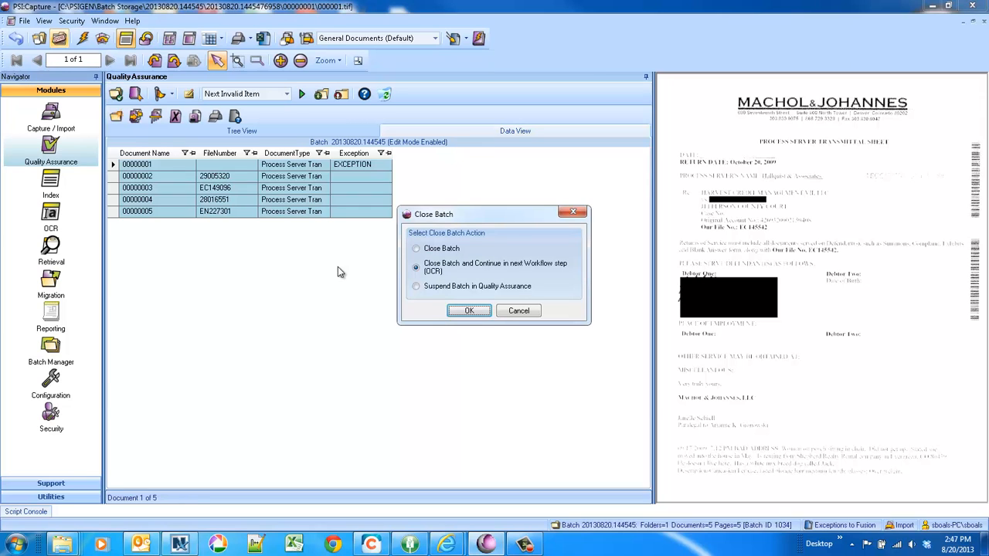
click(454, 311)
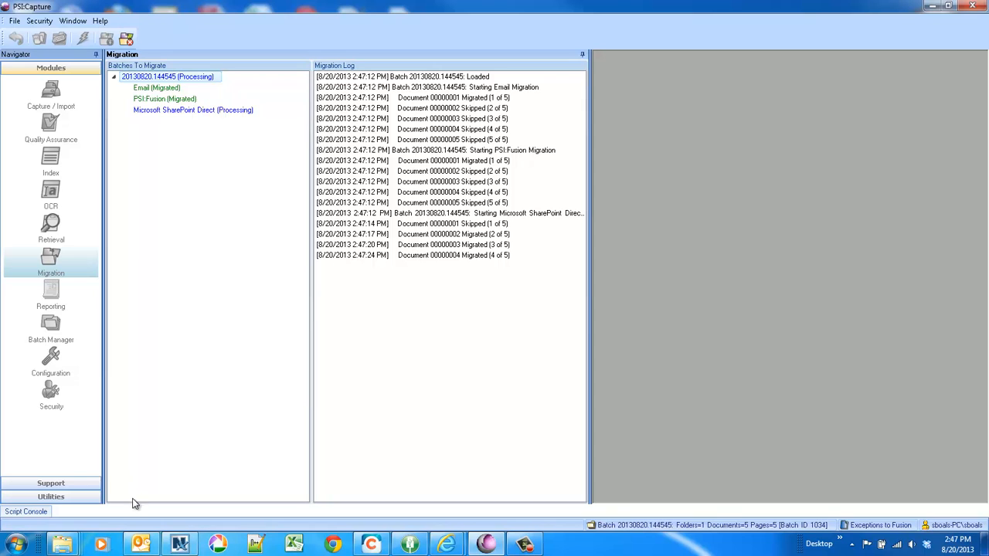
Check the SharePoint MJ library, opening folder 28016551 to inspect its migrated document, and return to the library
mouse_move(456, 543)
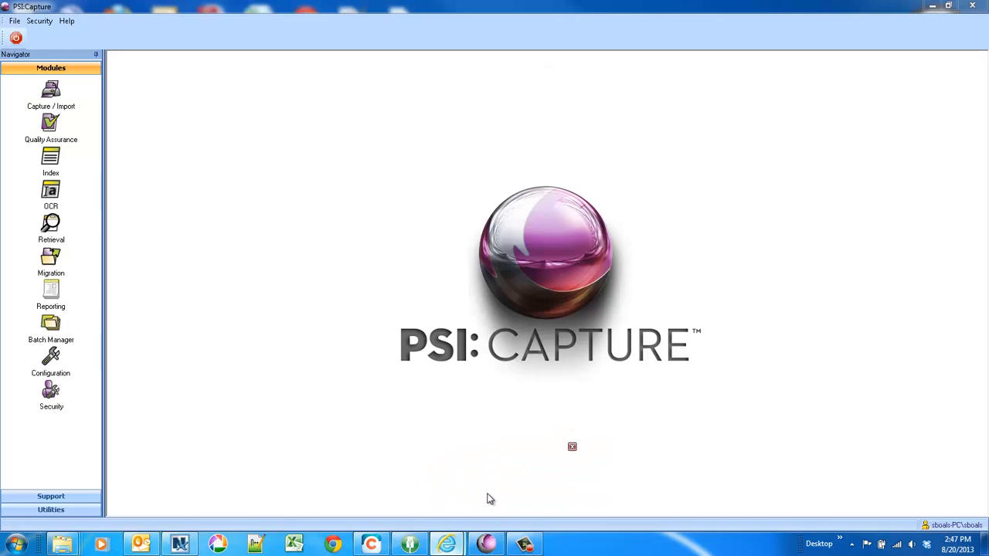
click(489, 495)
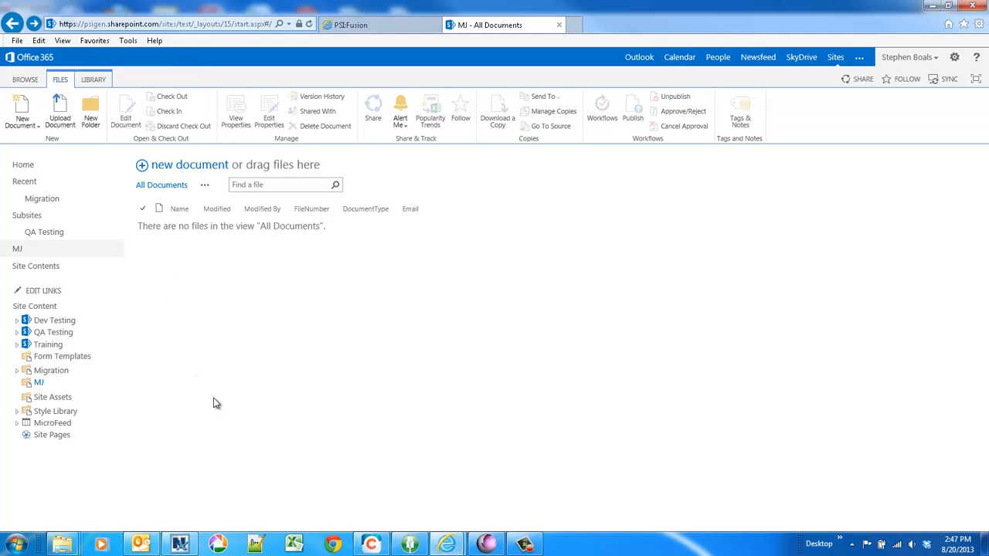
click(309, 24)
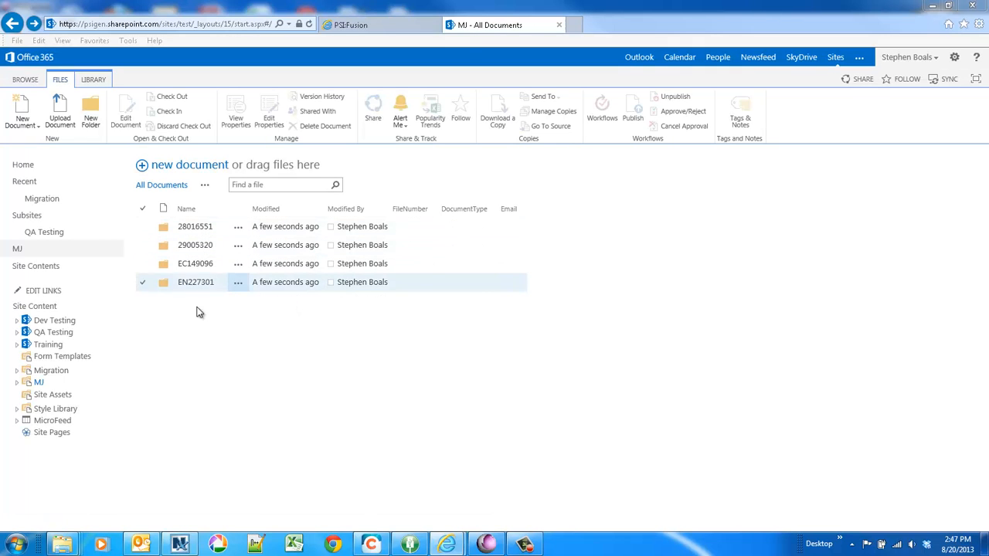
click(191, 234)
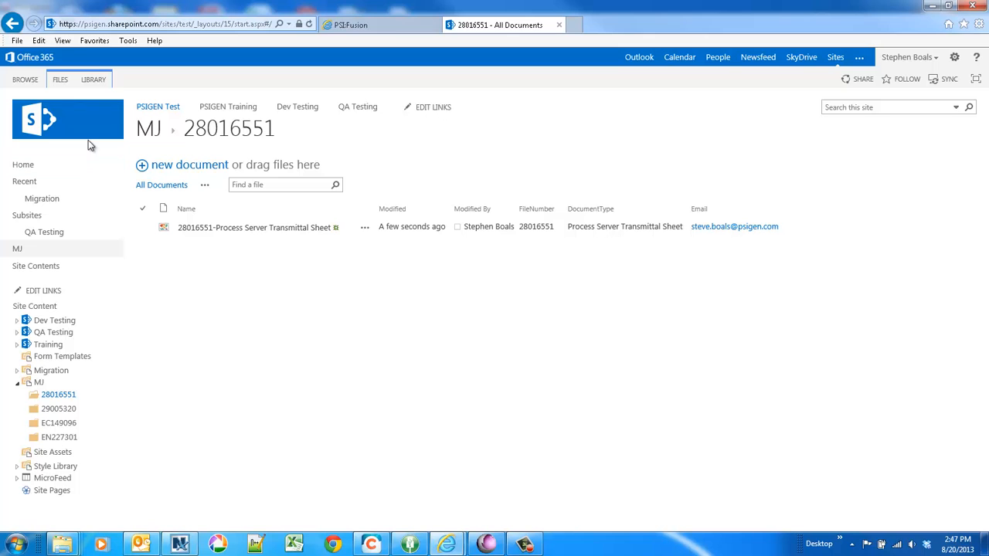
click(14, 24)
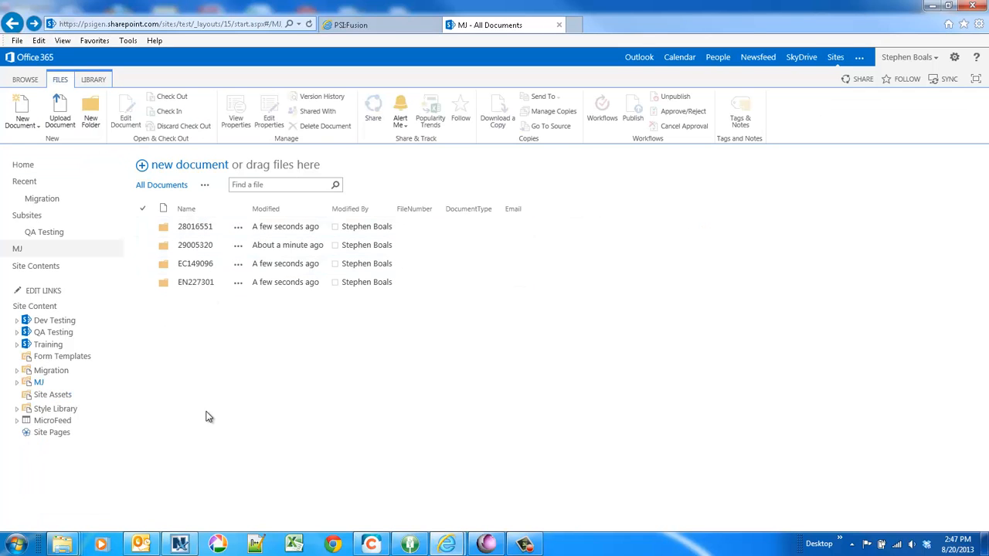
Open the EXCEPTION notification e-mail in Outlook, read it, then close the message and minimize Outlook
click(140, 545)
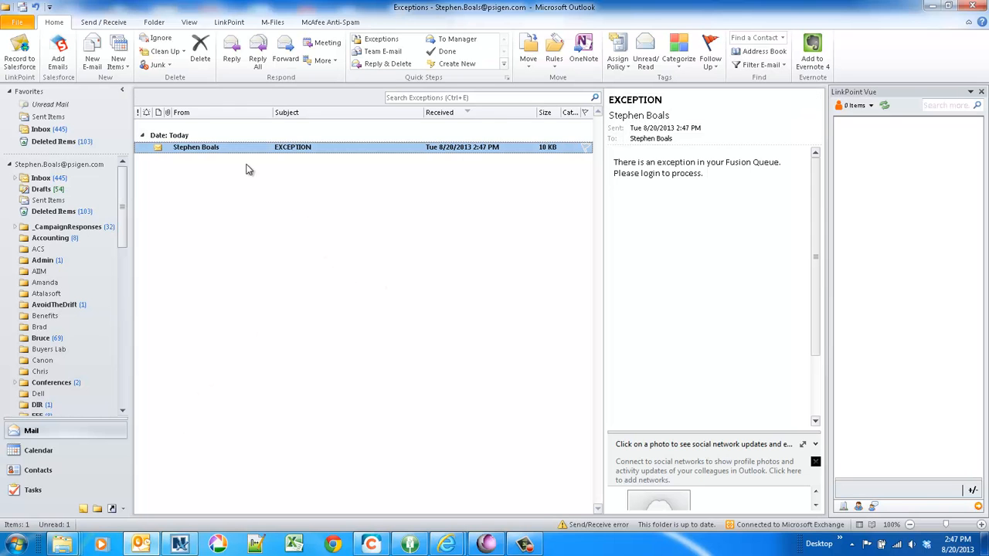
double_click(288, 149)
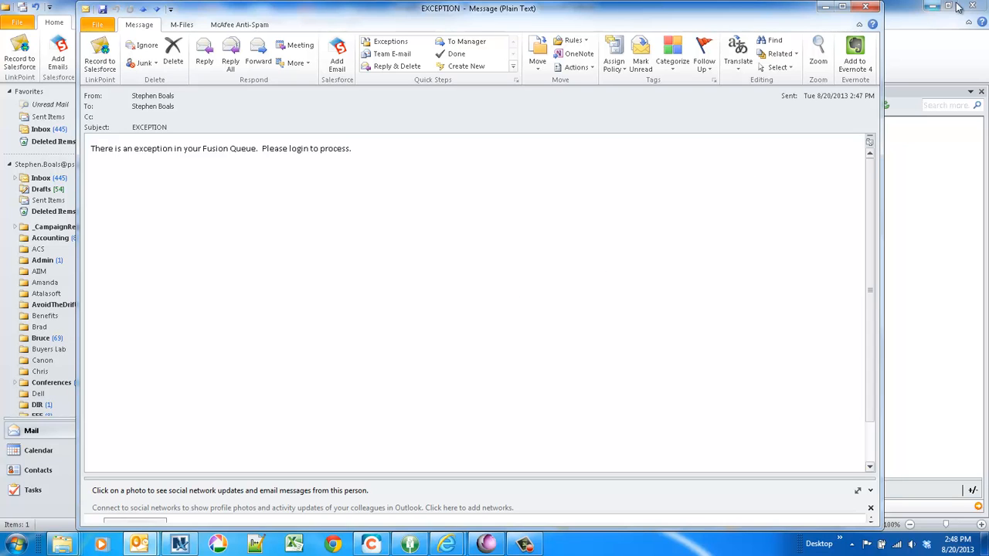
click(868, 7)
click(972, 6)
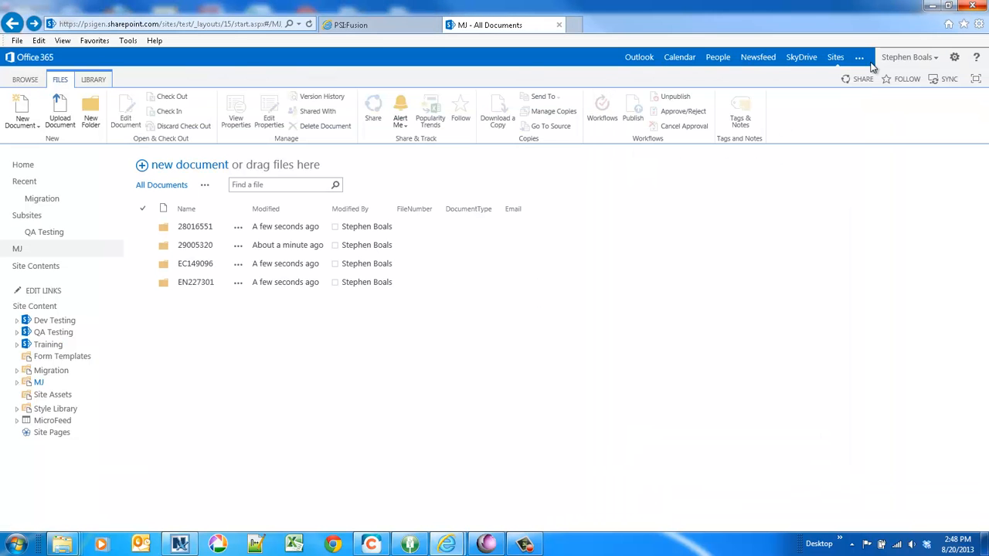
Switch to the PSI:Fusion tab and log in with the exceptions user name and the account password
click(364, 27)
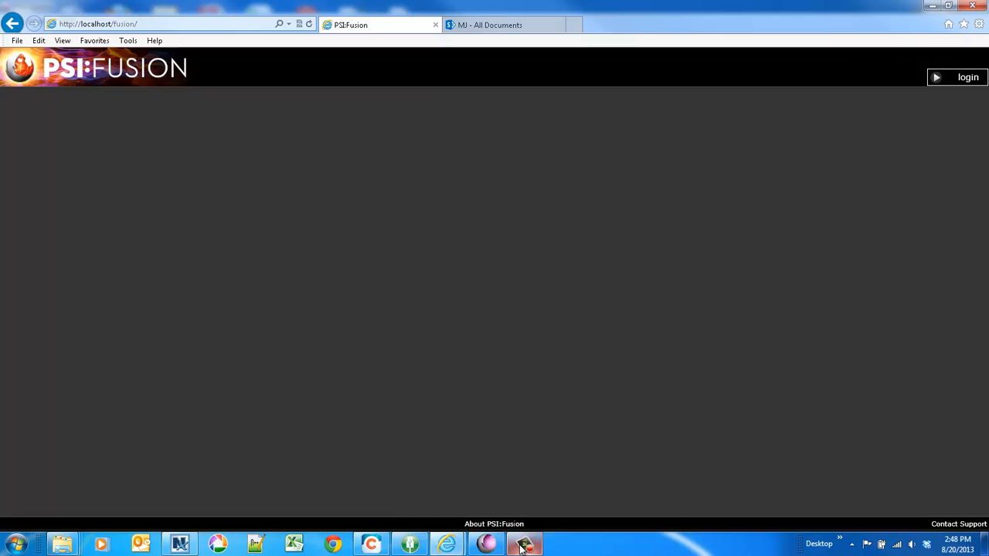
click(955, 84)
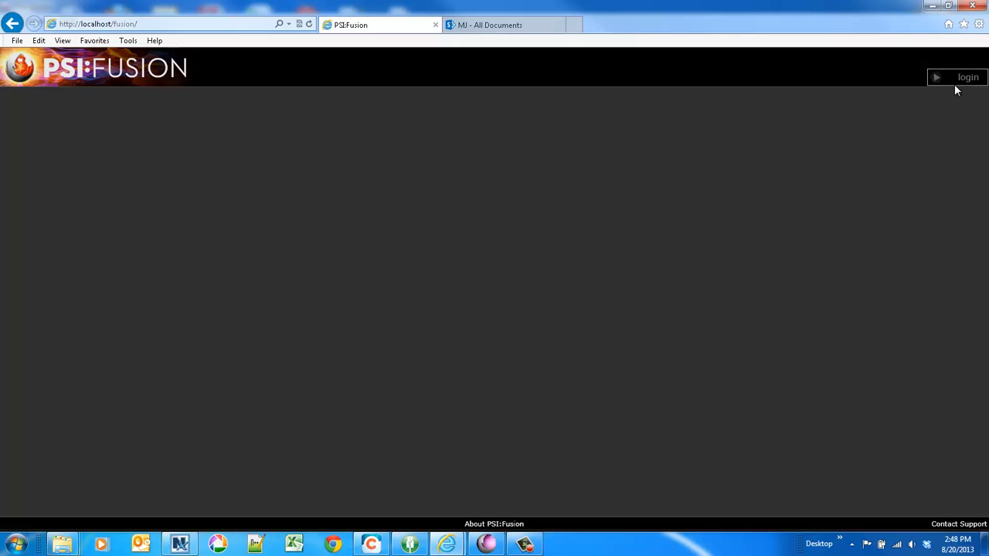
text(exc)
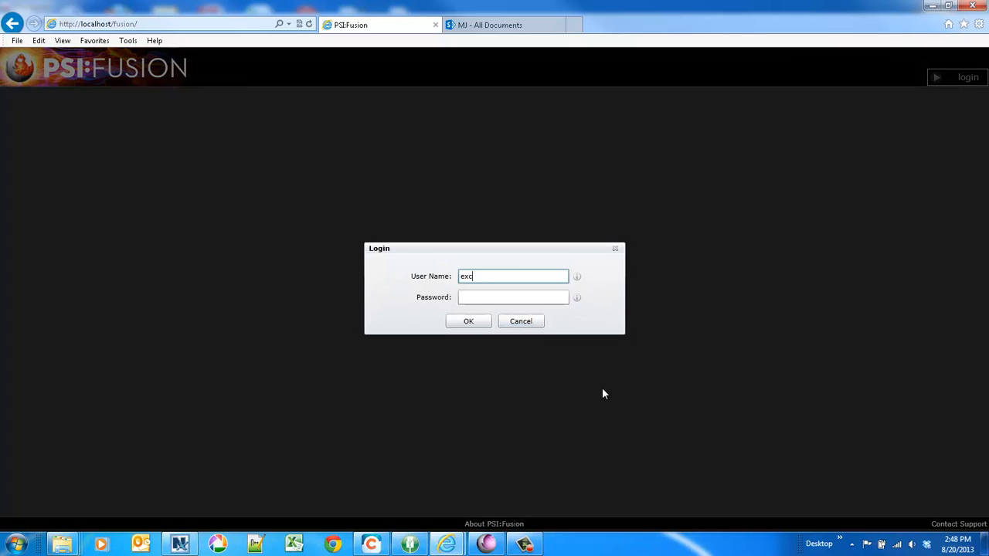
text(eptions)
key(Tab)
text(password)
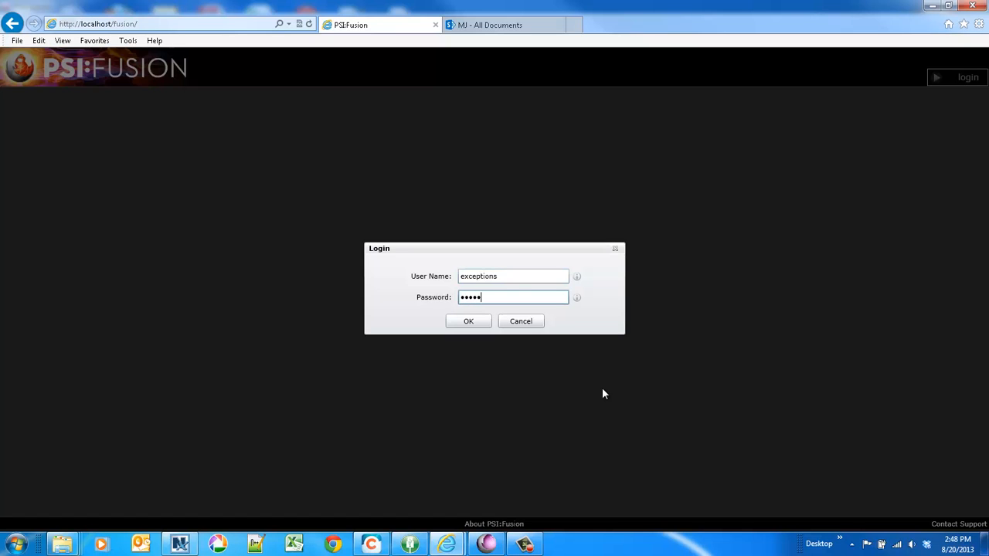
key(Return)
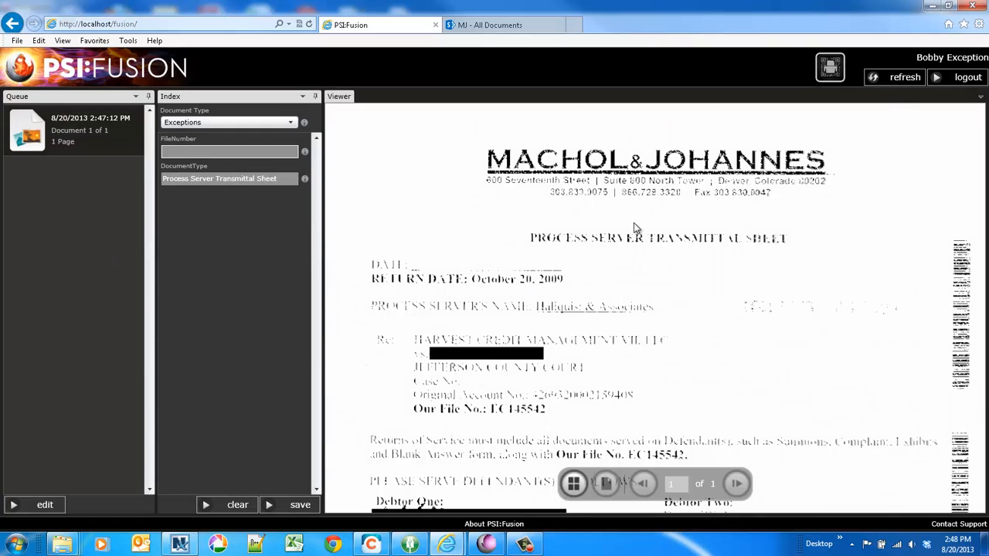
Enter 111111-EXCEPTION as the queued document's FileNumber
scroll(634, 226, up, 5)
scroll(634, 228, down, 5)
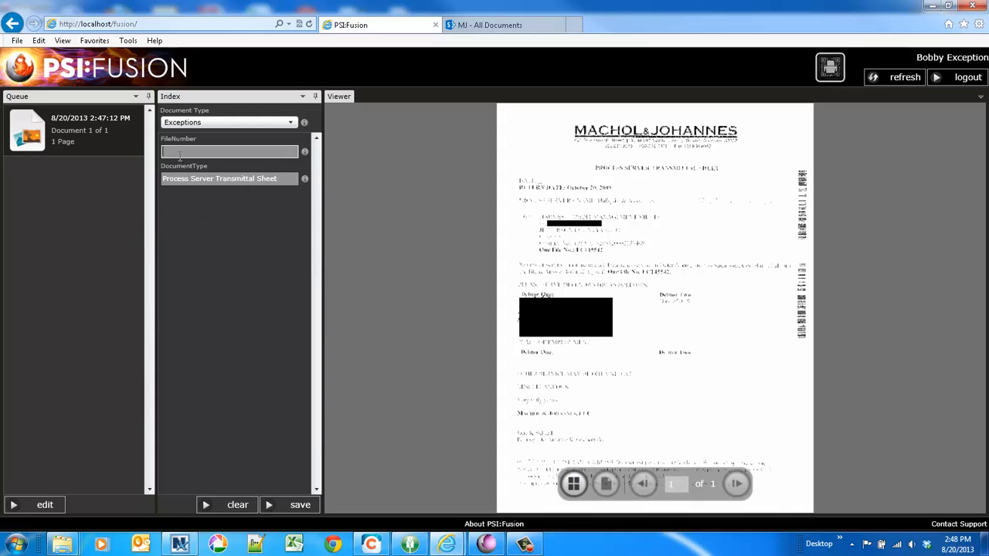
scroll(607, 260, up, 4)
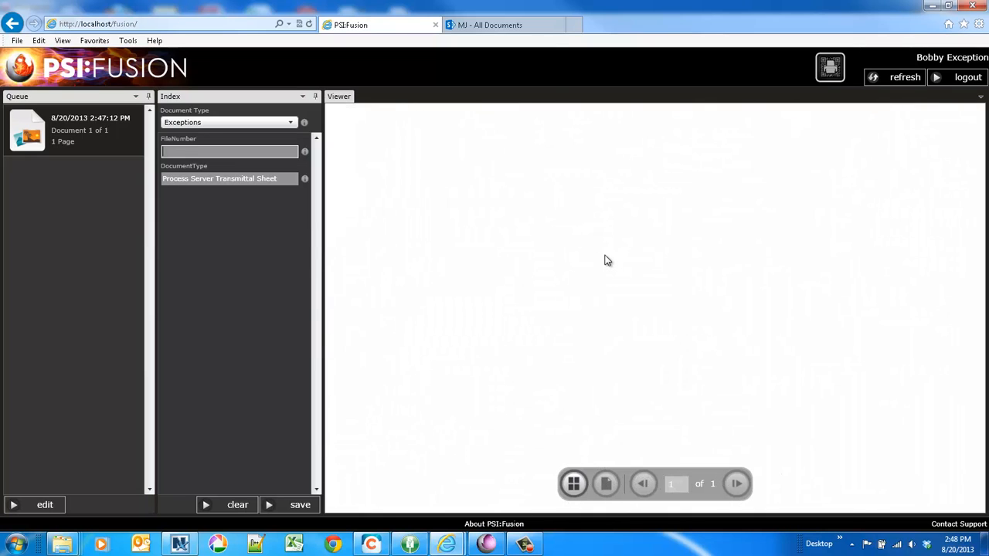
scroll(608, 261, down, 4)
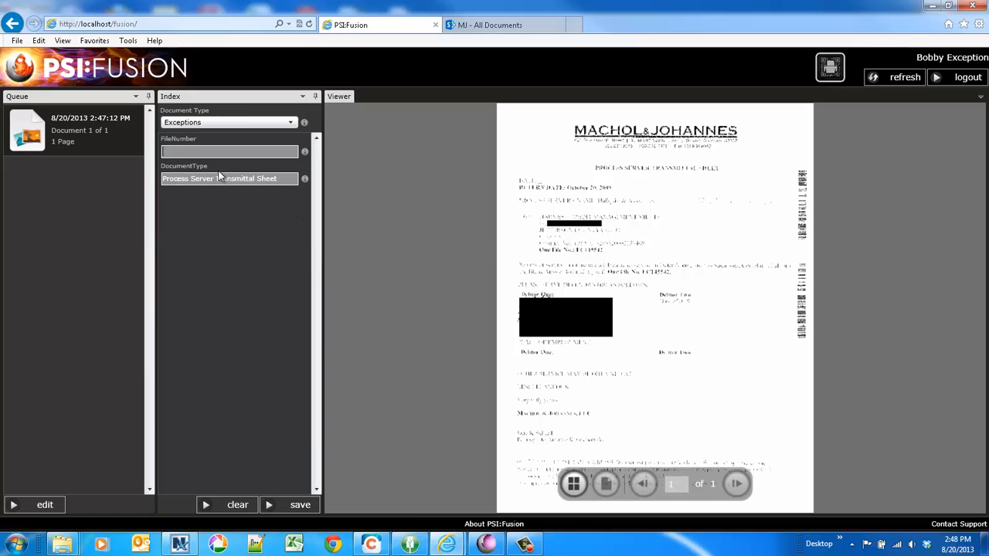
click(170, 151)
text(ECEPTIONS)
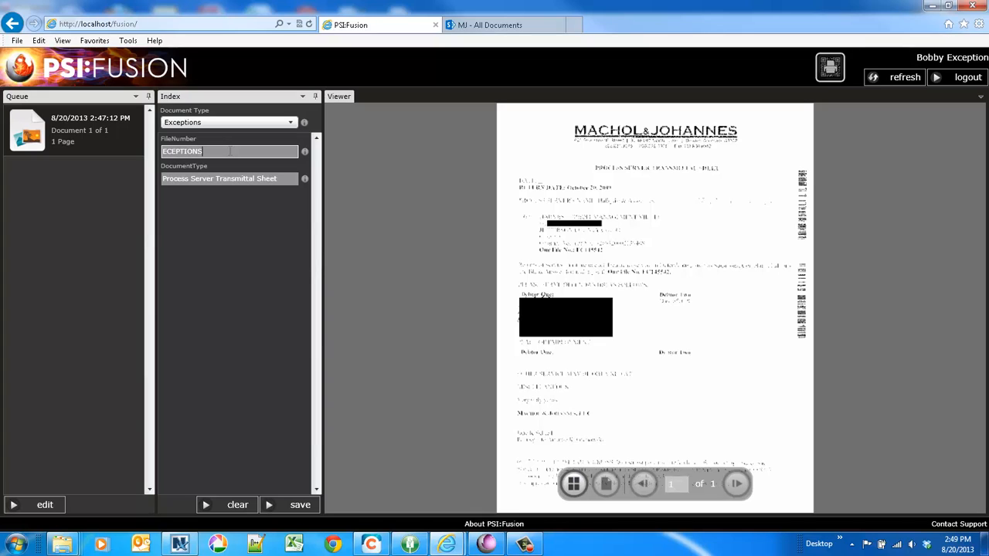
key(BackSpace)
key(BackSpace)
key(BackSpace)
key(BackSpace)
key(BackSpace)
key(BackSpace)
key(BackSpace)
key(BackSpace)
text(XCEPTION)
drag(223, 152, 149, 155)
key(Left)
text(111111-)
Save the corrected document and refresh the Fusion queue
click(290, 510)
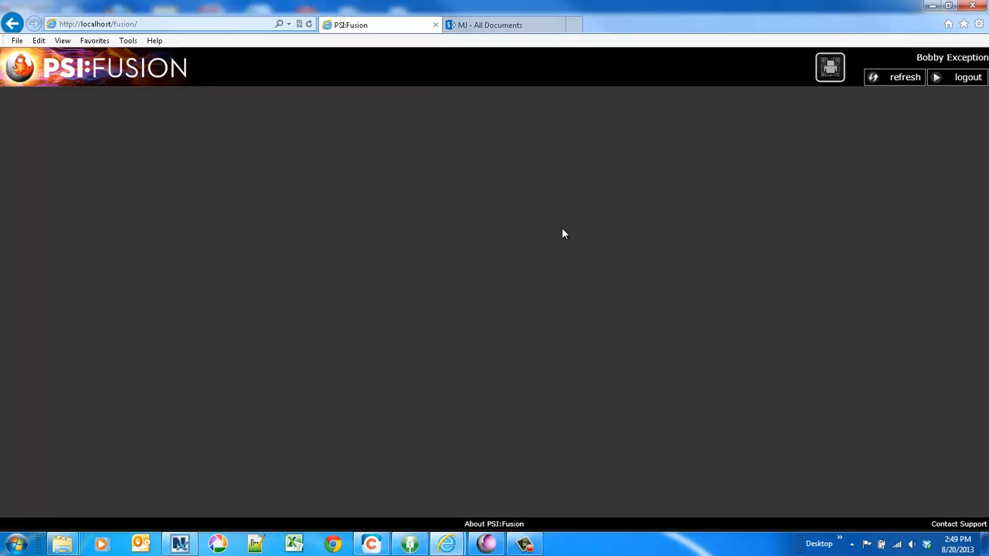
click(896, 78)
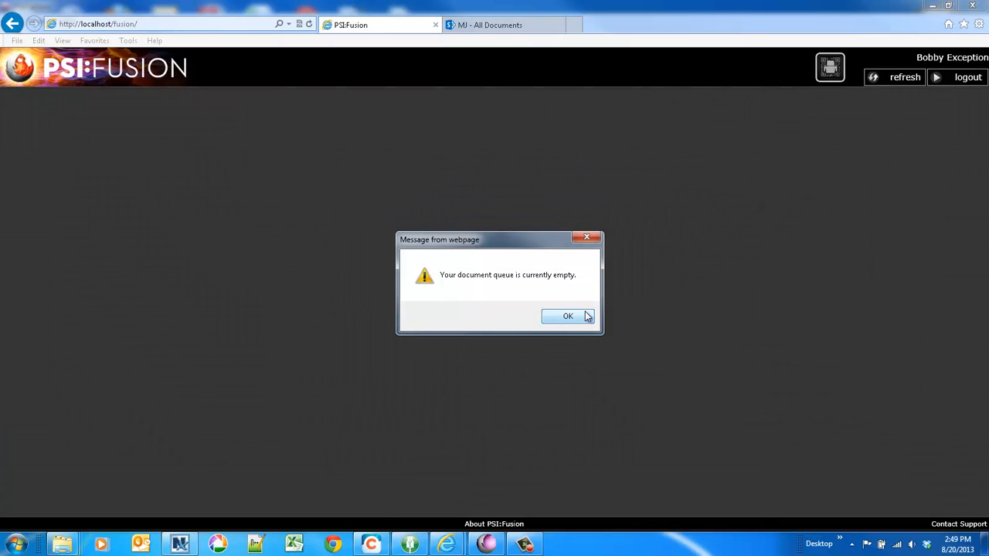
click(588, 316)
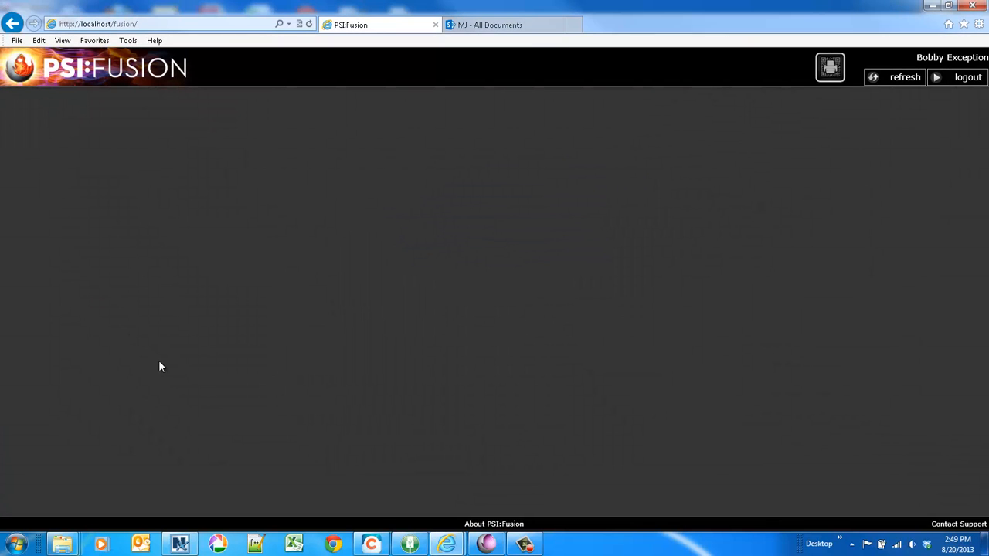
Switch to the SharePoint MJ document library tab and refresh the page until the new exception folder appears
click(446, 544)
click(474, 493)
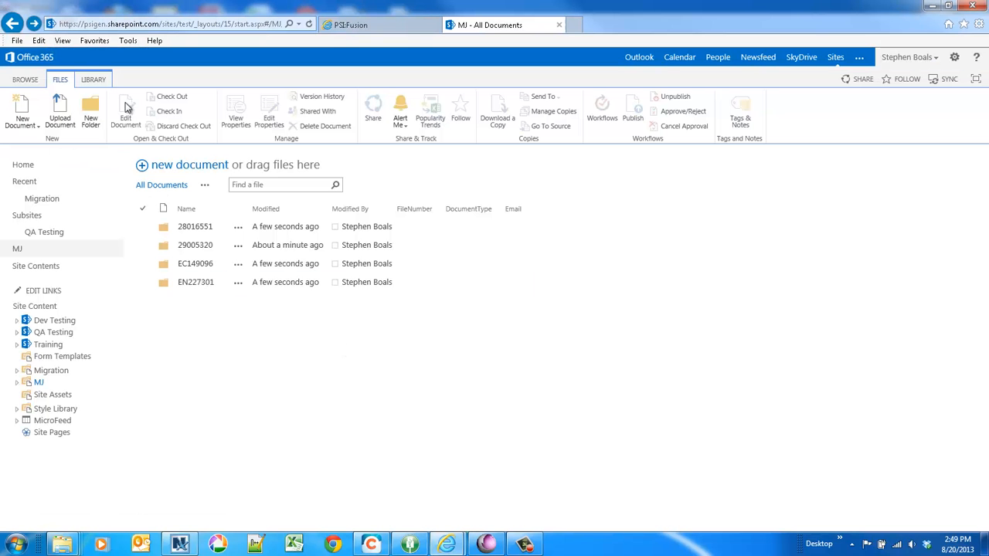
click(310, 23)
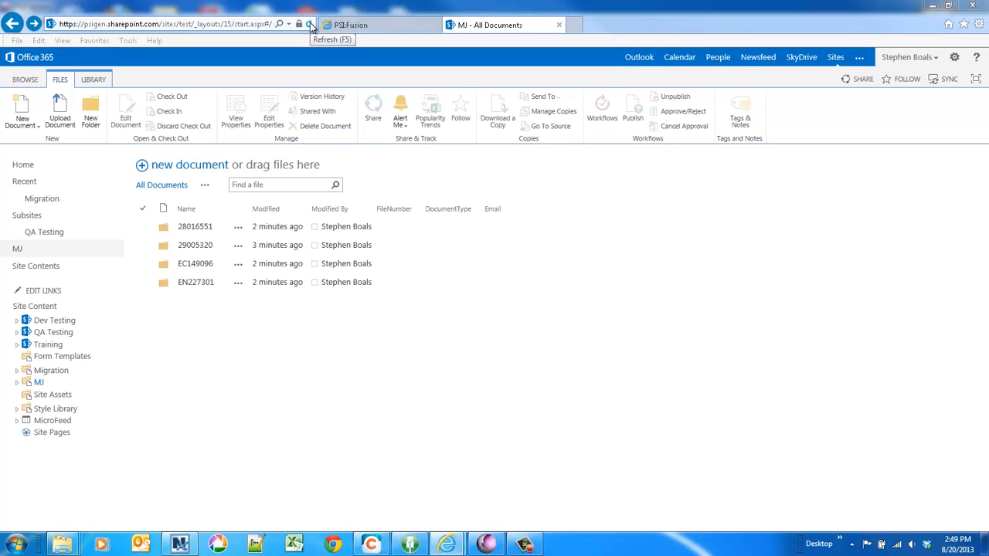
click(310, 23)
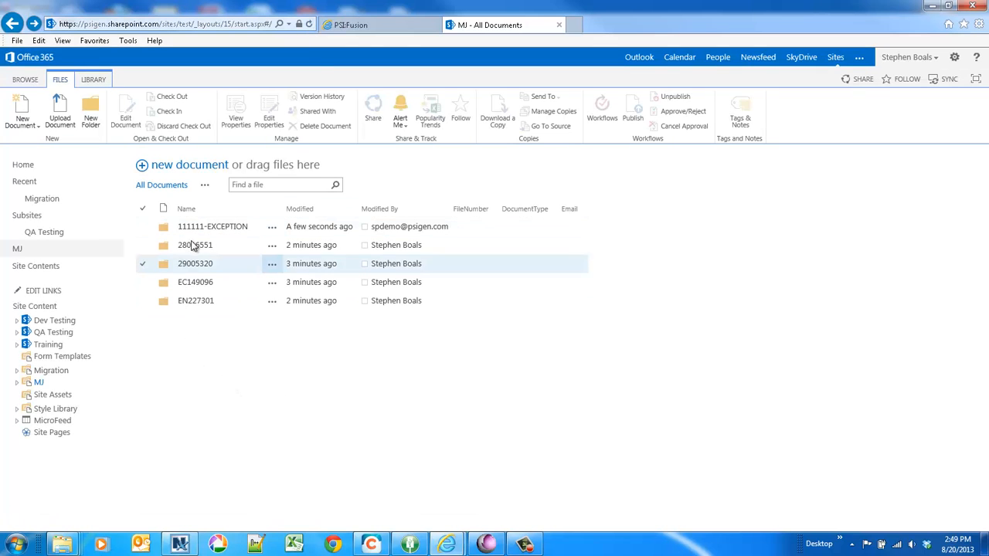
Open the 111111-EXCEPTION folder to inspect the migrated document, then go back to the MJ library
click(238, 230)
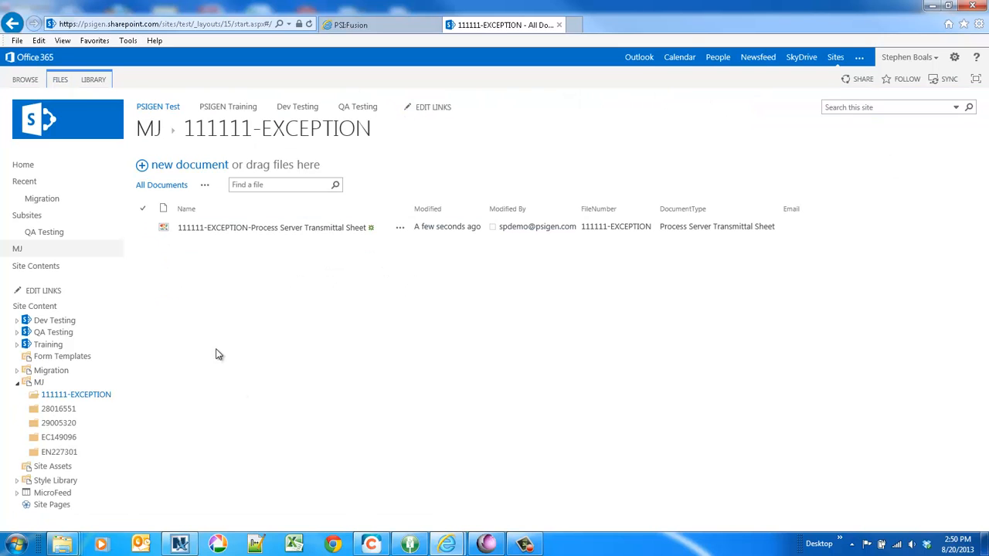
click(13, 23)
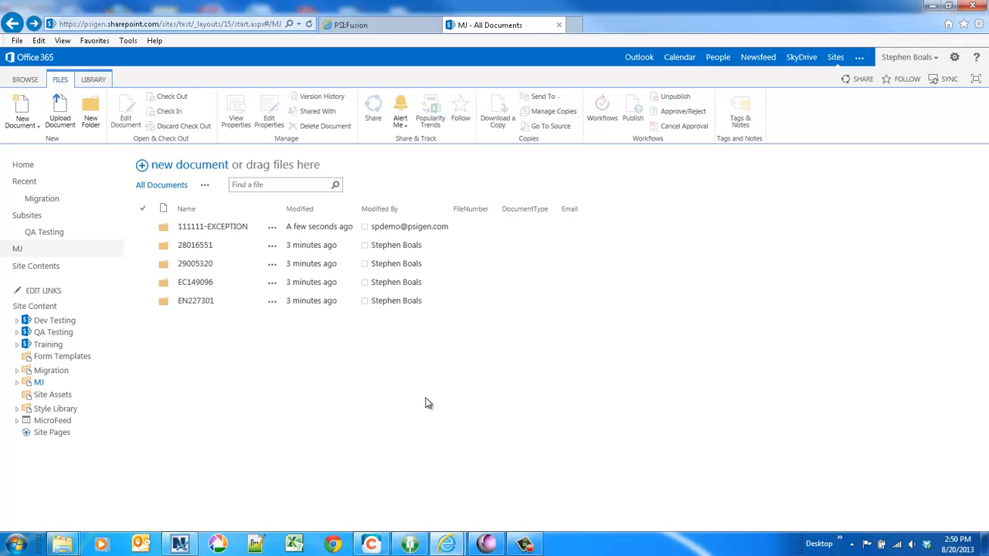
click(525, 545)
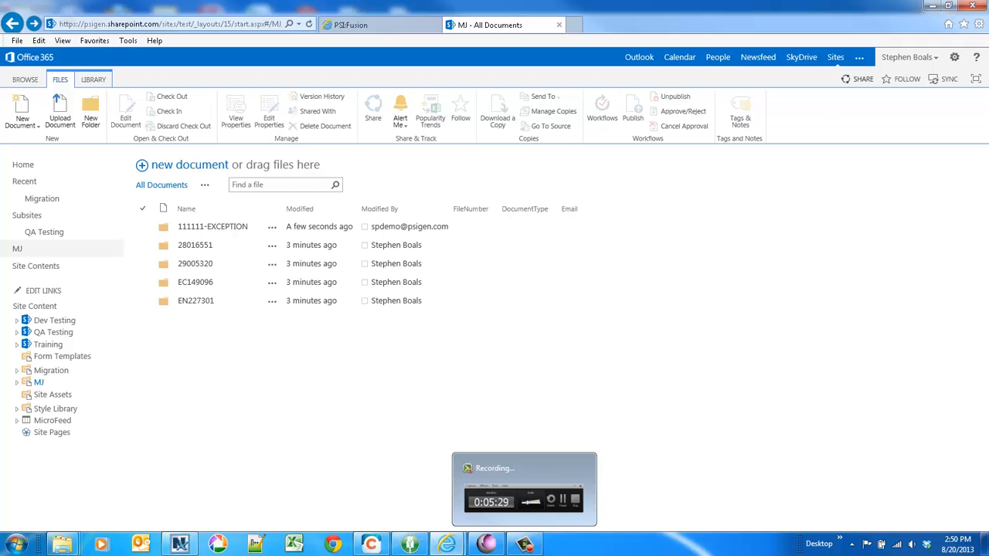